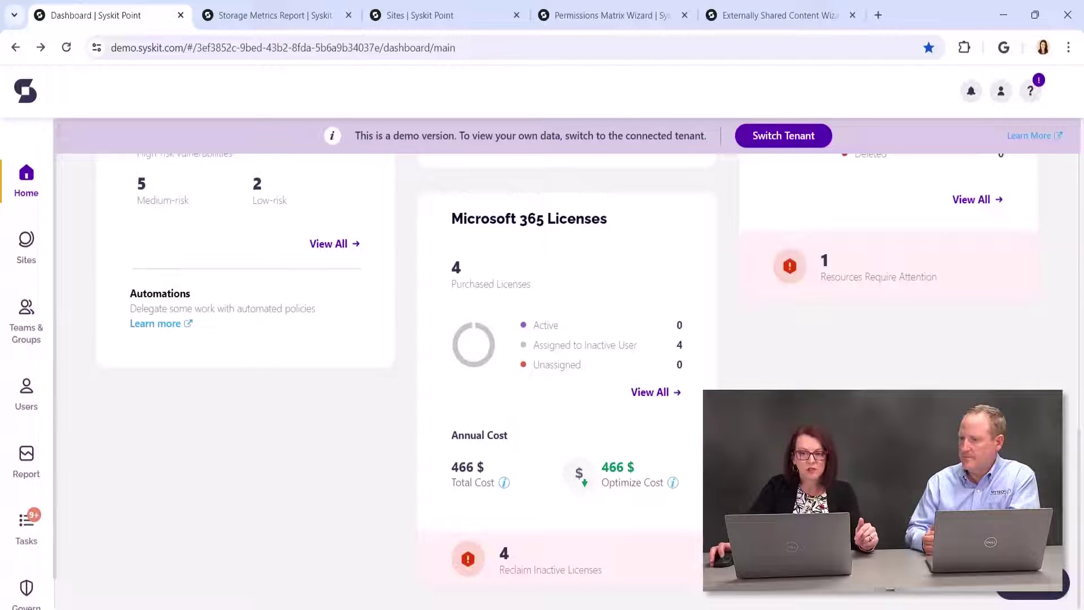
# Step: Scroll the tenant overview dashboard back to the top
pyautogui.scroll(6, 395, 367)
pyautogui.scroll(2, 395, 367)
pyautogui.scroll(4, 395, 367)
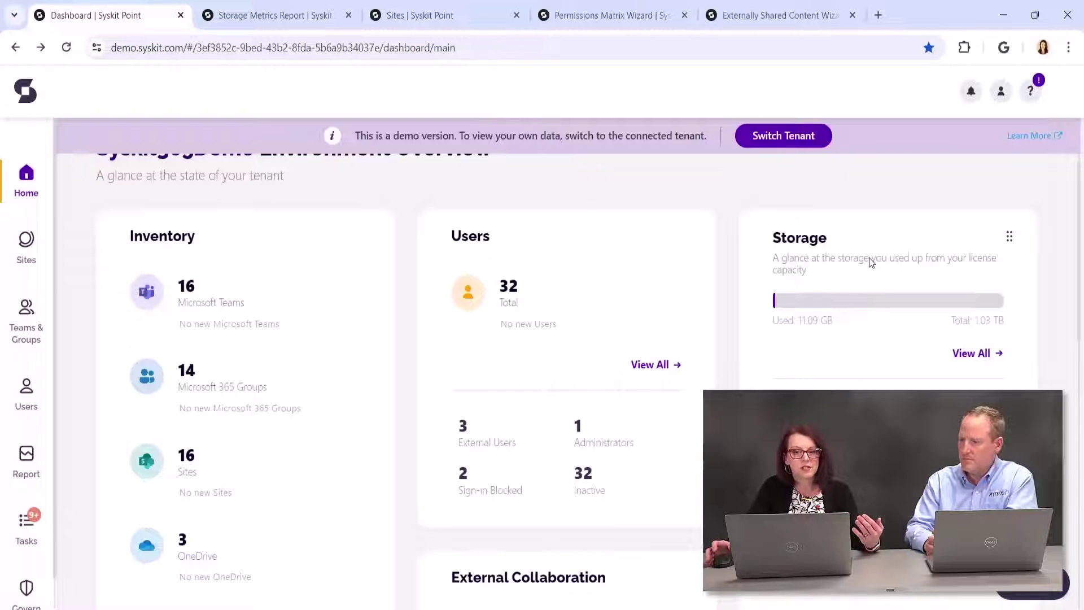
# Step: In Storage Metrics, open storage details for Mark 8 Project Team, the largest site
pyautogui.click(246, 8)
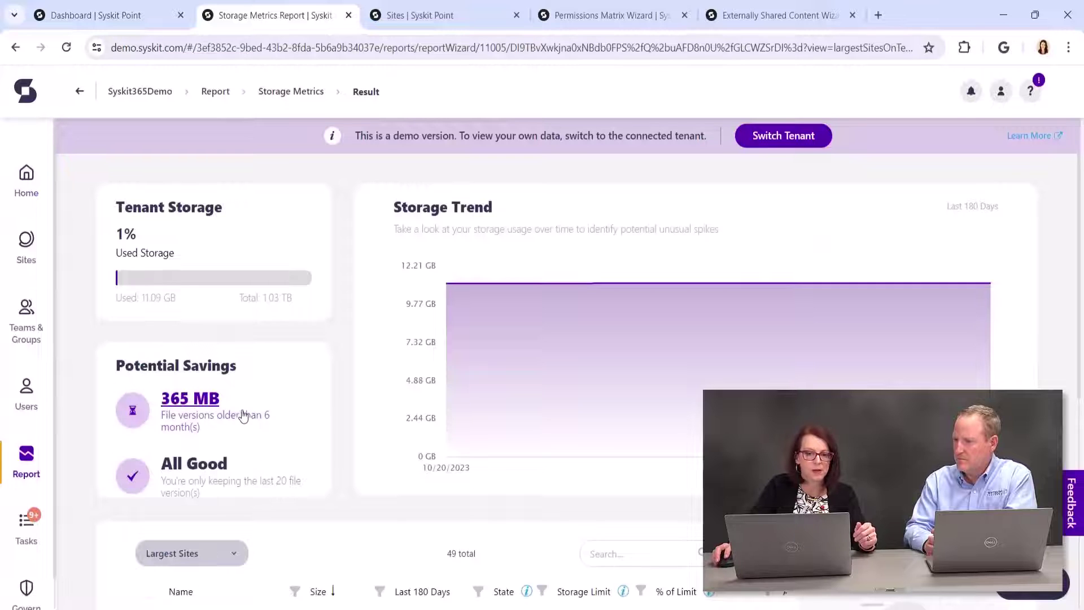
pyautogui.scroll(-2, 242, 416)
pyautogui.scroll(-1, 248, 412)
pyautogui.scroll(-2, 265, 406)
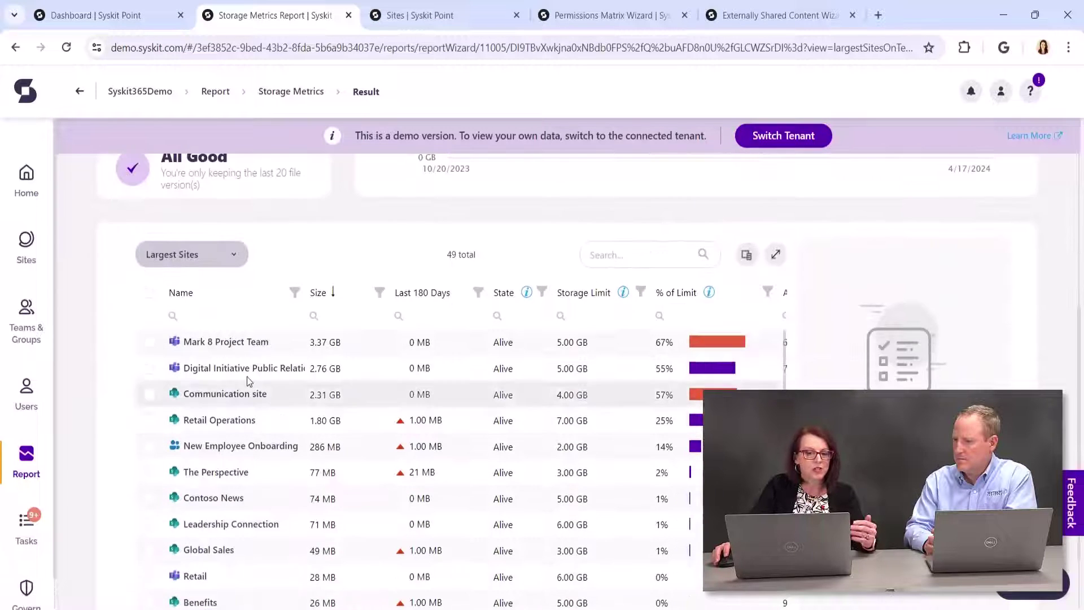
pyautogui.scroll(1, 286, 352)
pyautogui.scroll(2, 285, 351)
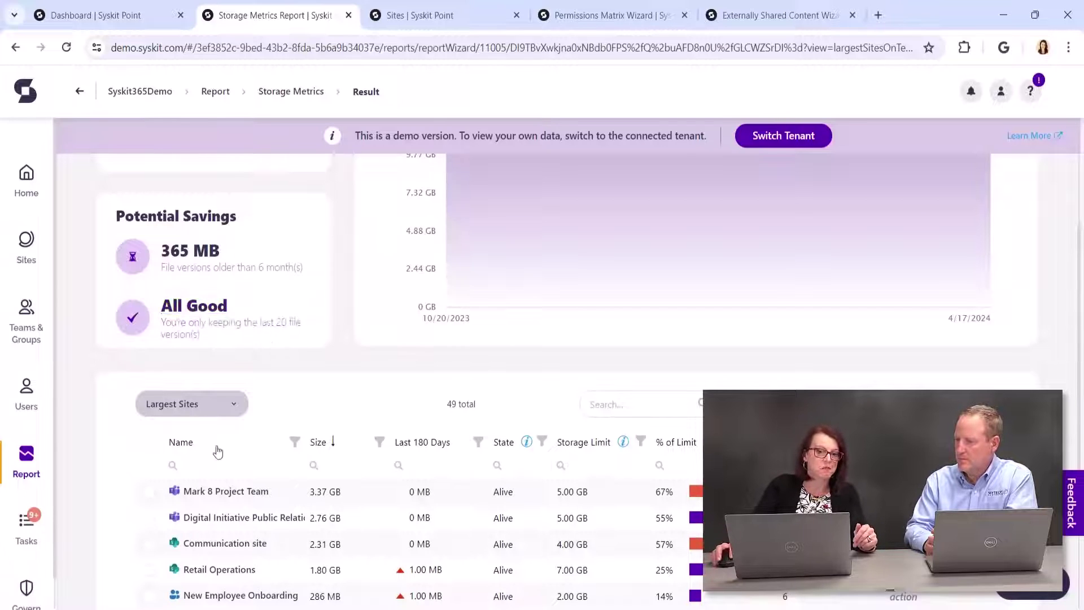
pyautogui.click(207, 492)
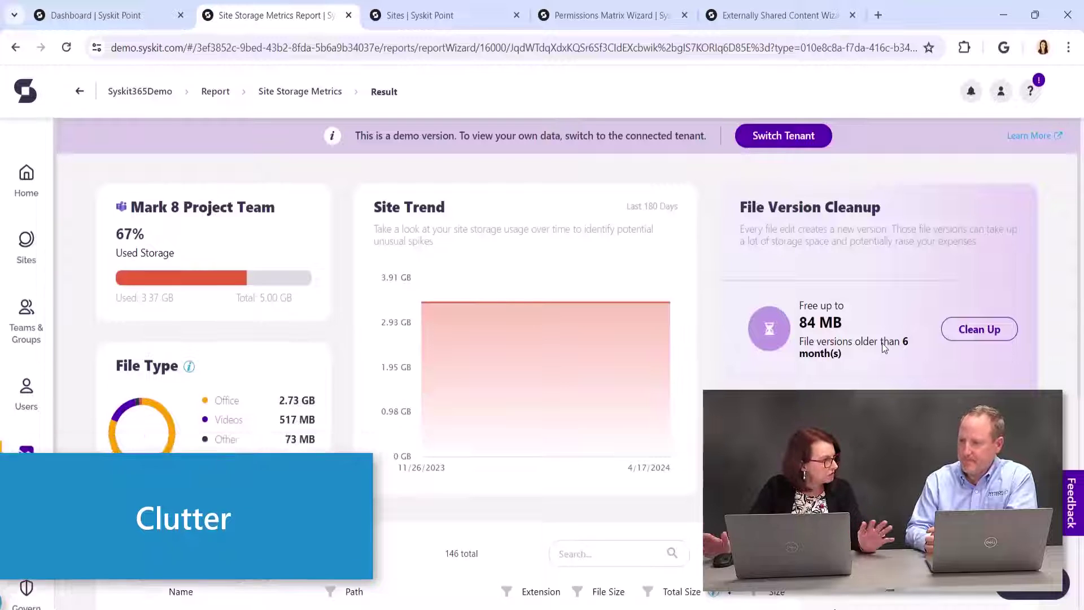
# Step: Return to the Dashboard and scroll down to the 46 inactive workspaces card
pyautogui.click(104, 11)
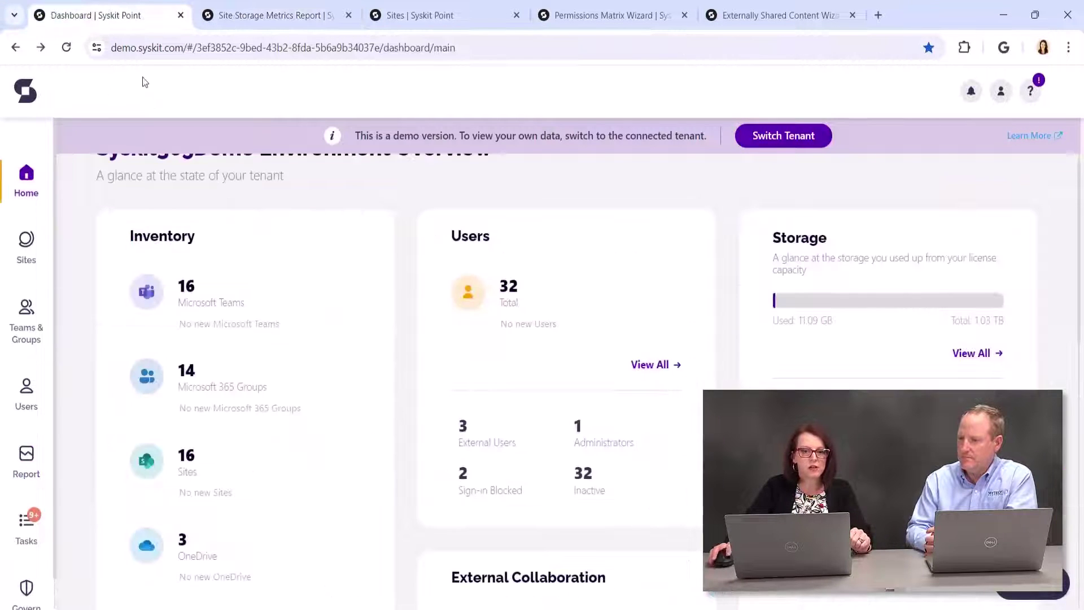
pyautogui.scroll(-2, 429, 374)
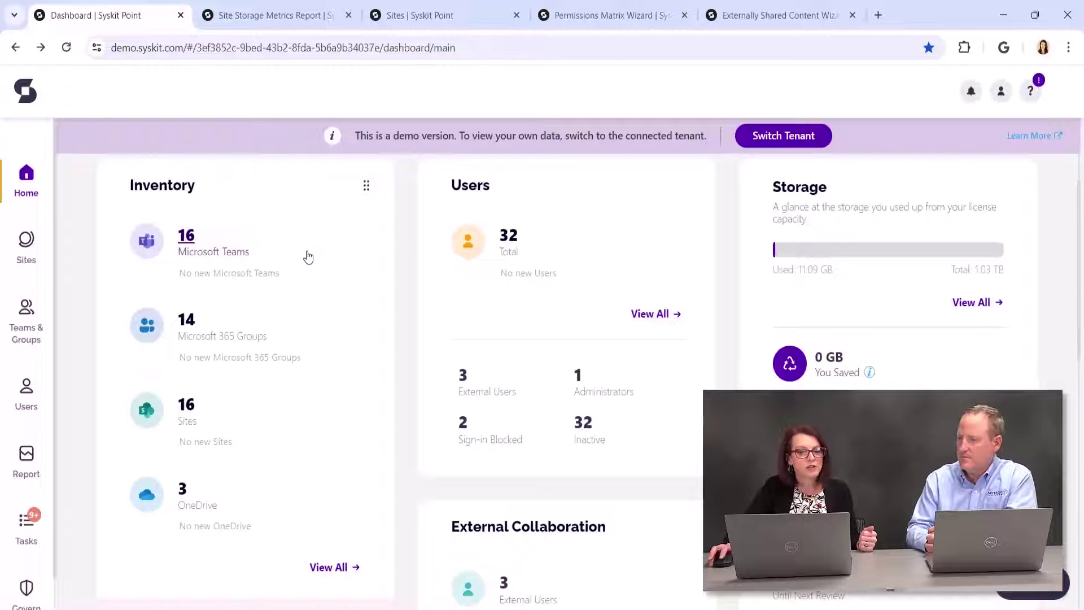
pyautogui.scroll(-2, 293, 279)
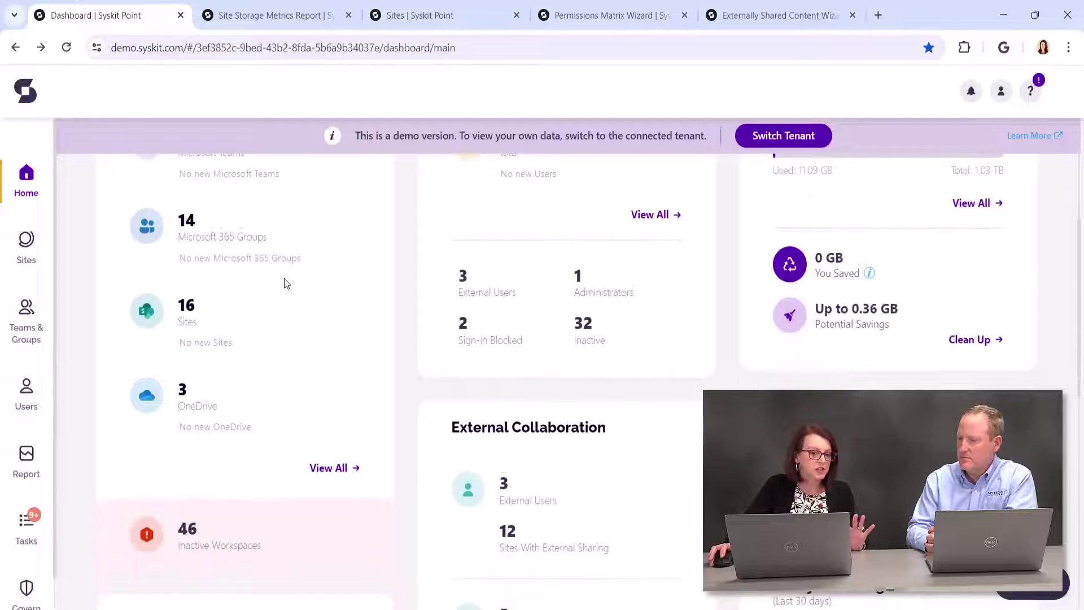
pyautogui.click(202, 542)
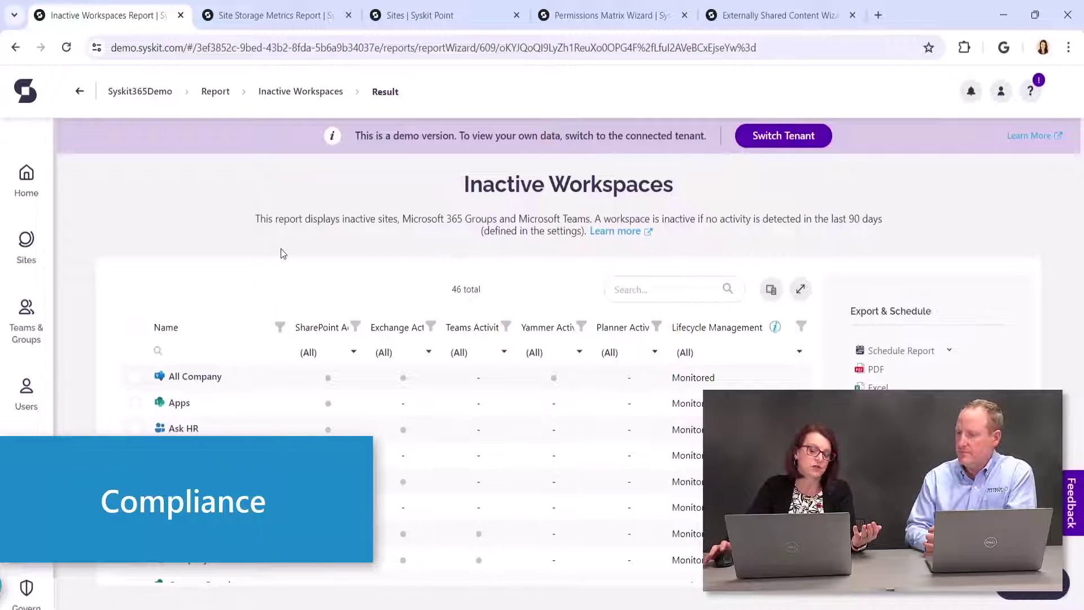
pyautogui.click(23, 180)
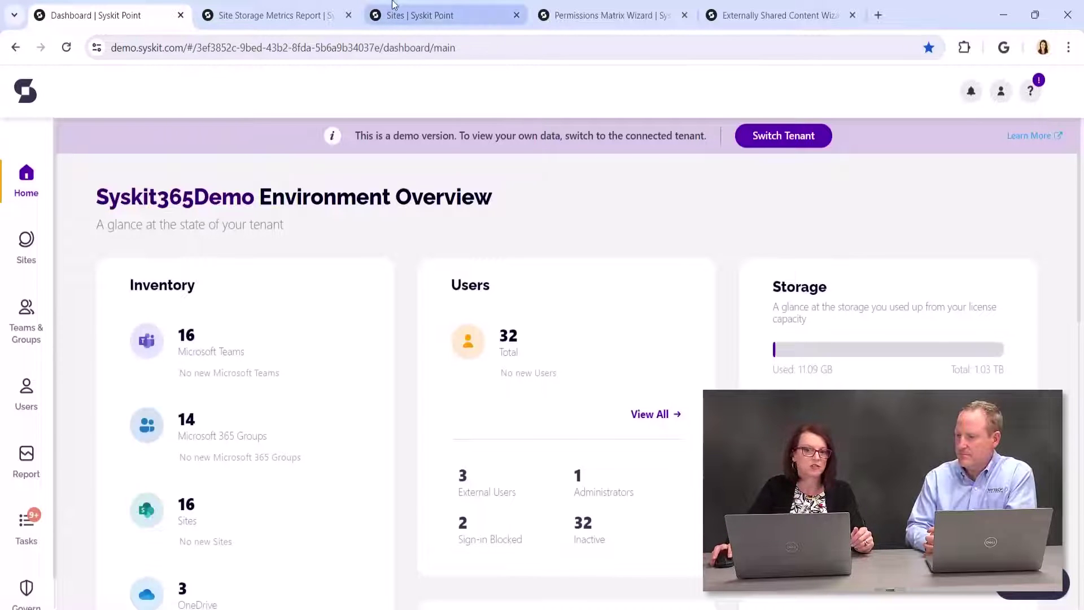
# Step: Select all 16 Microsoft Teams in the Sites list and bring up their Permissions Matrix
pyautogui.click(411, 8)
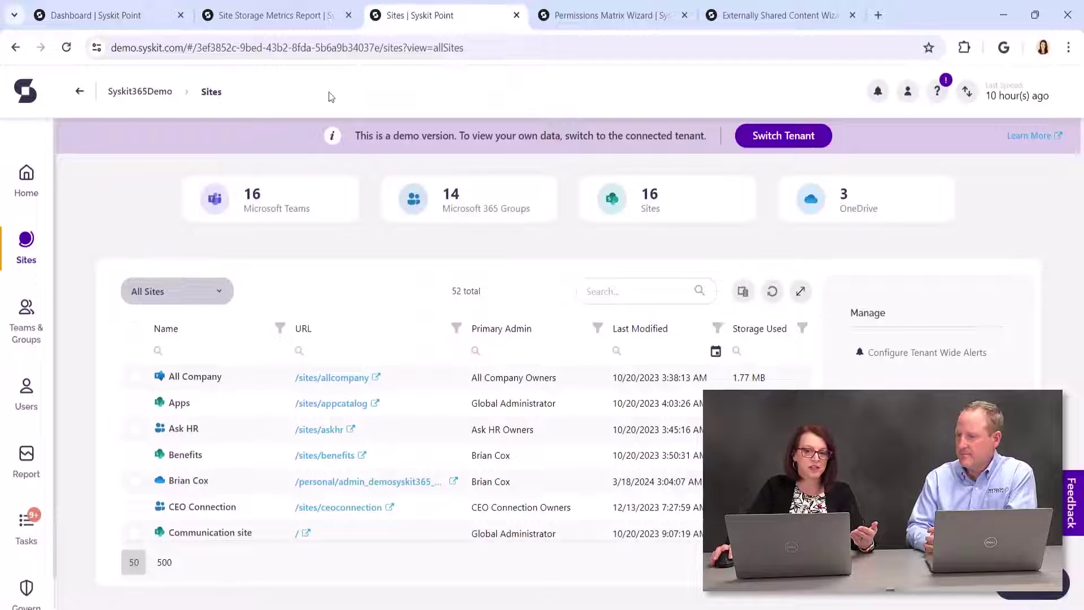
pyautogui.click(273, 205)
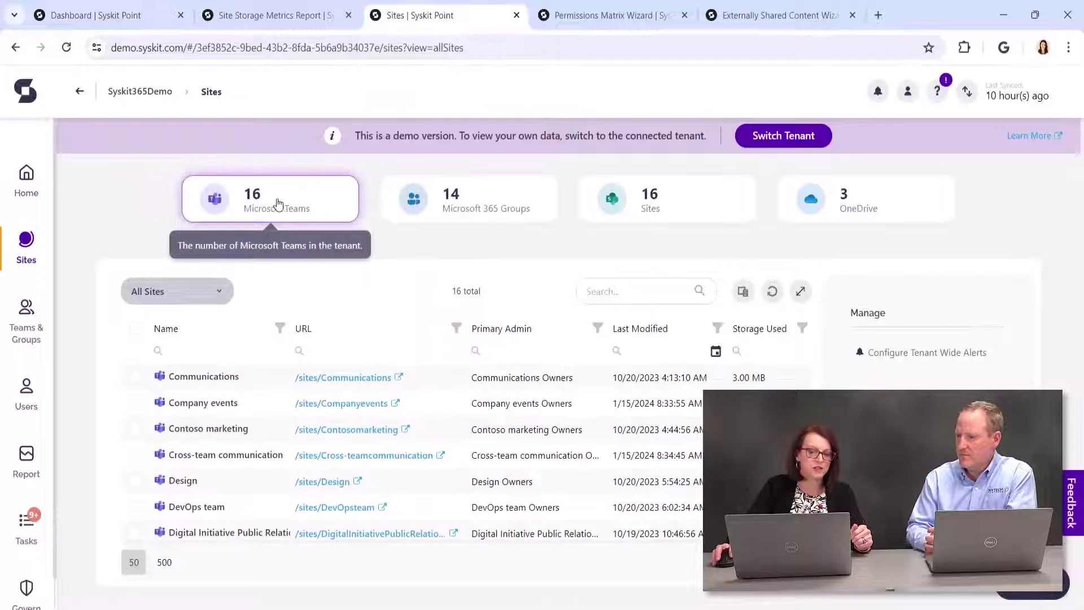
pyautogui.click(134, 328)
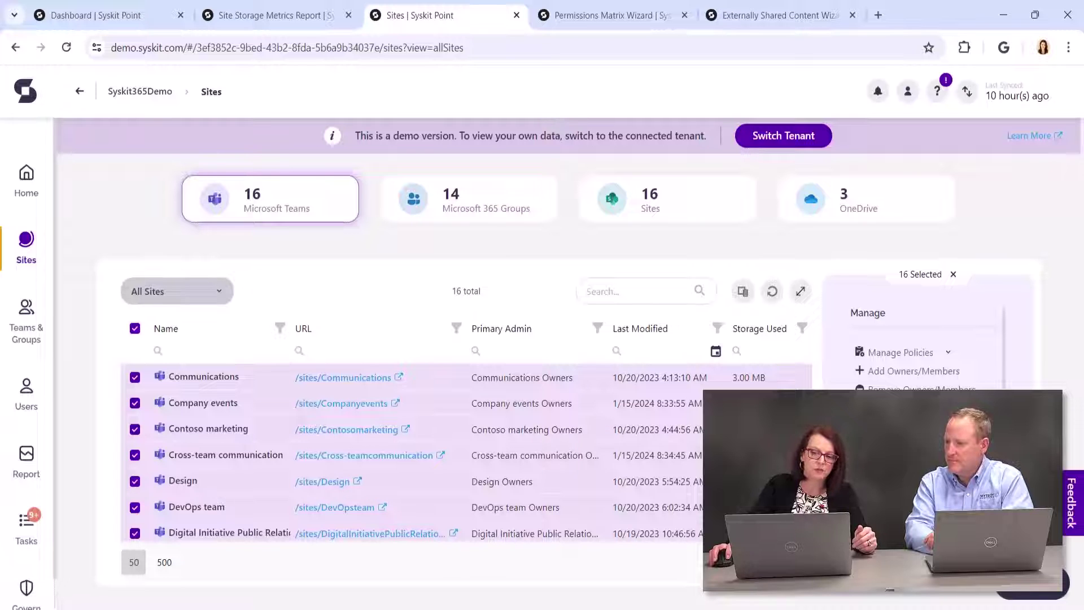
pyautogui.hotkey('alt', 'Left')
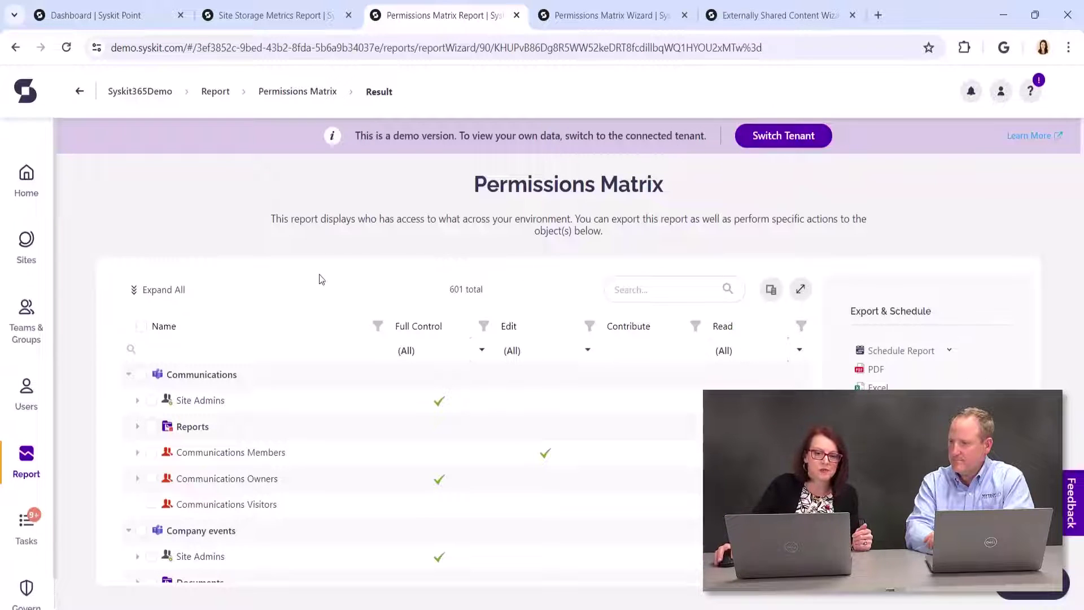
# Step: Expand the permissions tree, then run the Permissions Matrix on all 16 sites
pyautogui.click(169, 289)
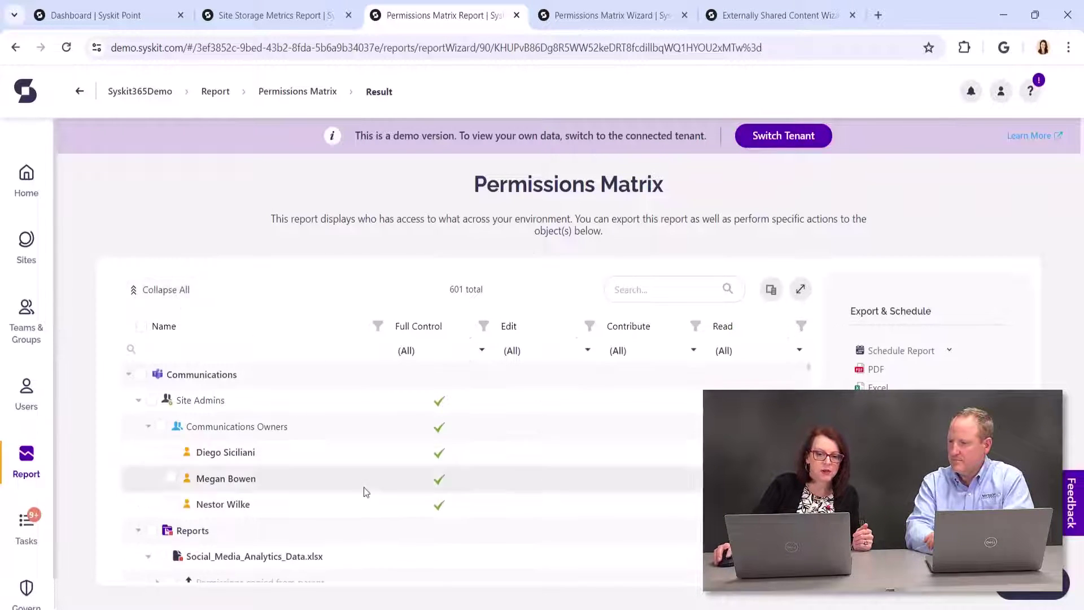
pyautogui.scroll(-1, 382, 485)
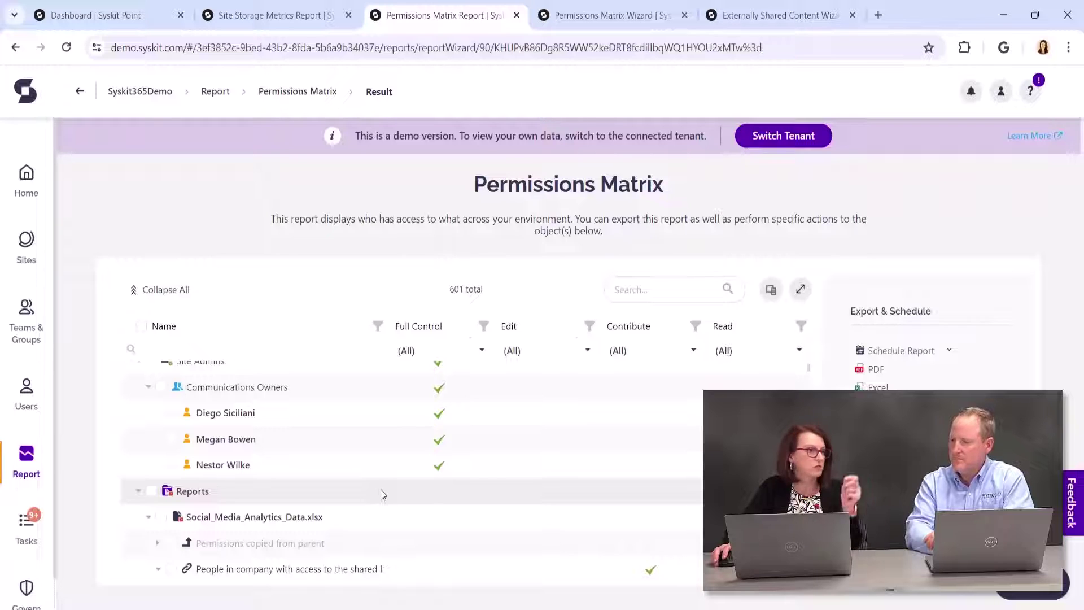
pyautogui.click(599, 13)
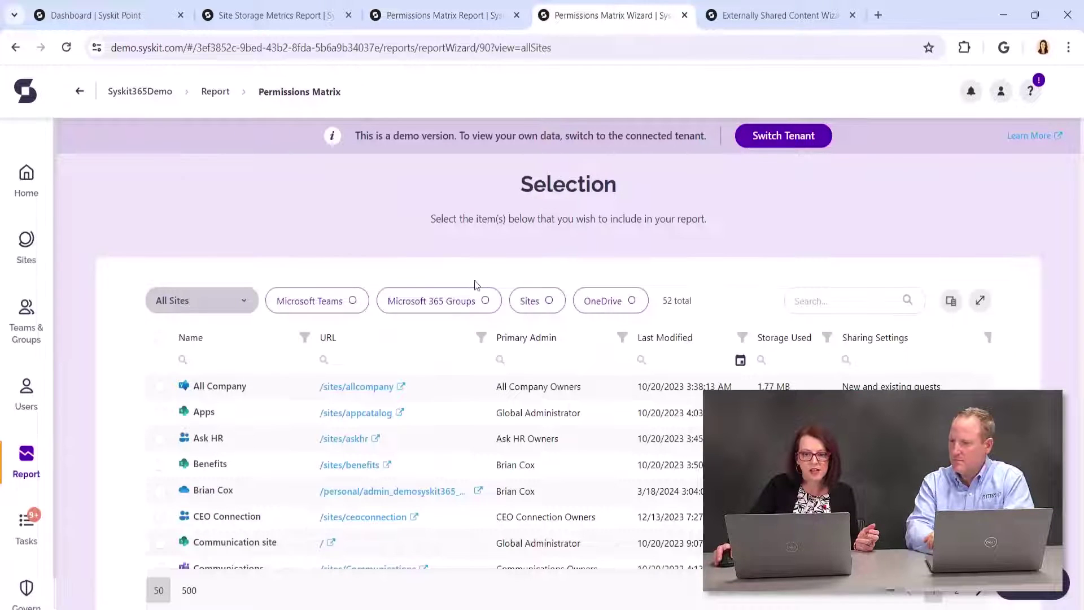
pyautogui.click(539, 300)
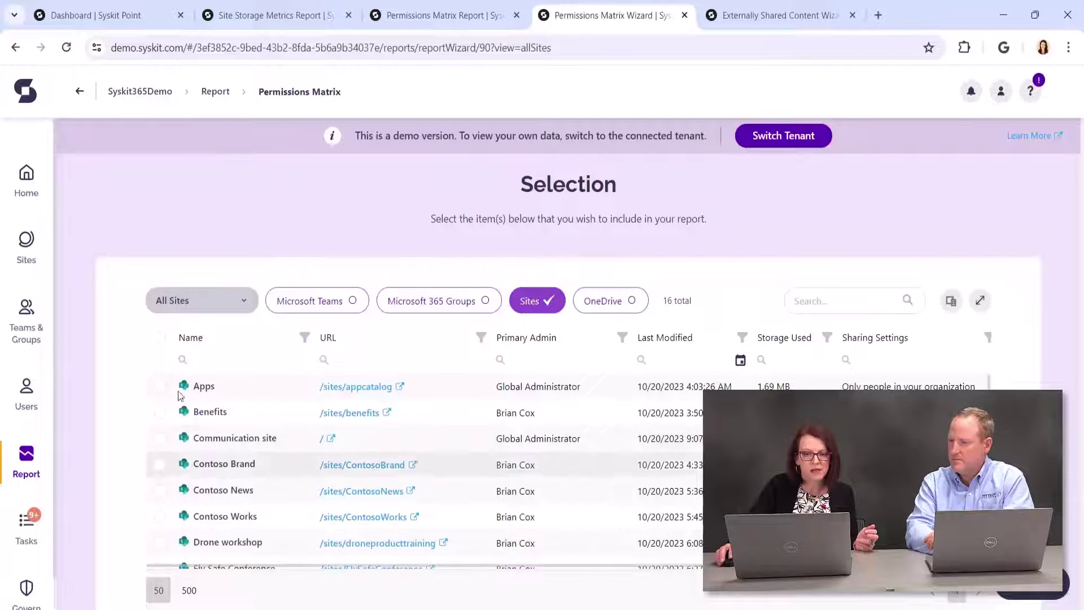
pyautogui.click(160, 339)
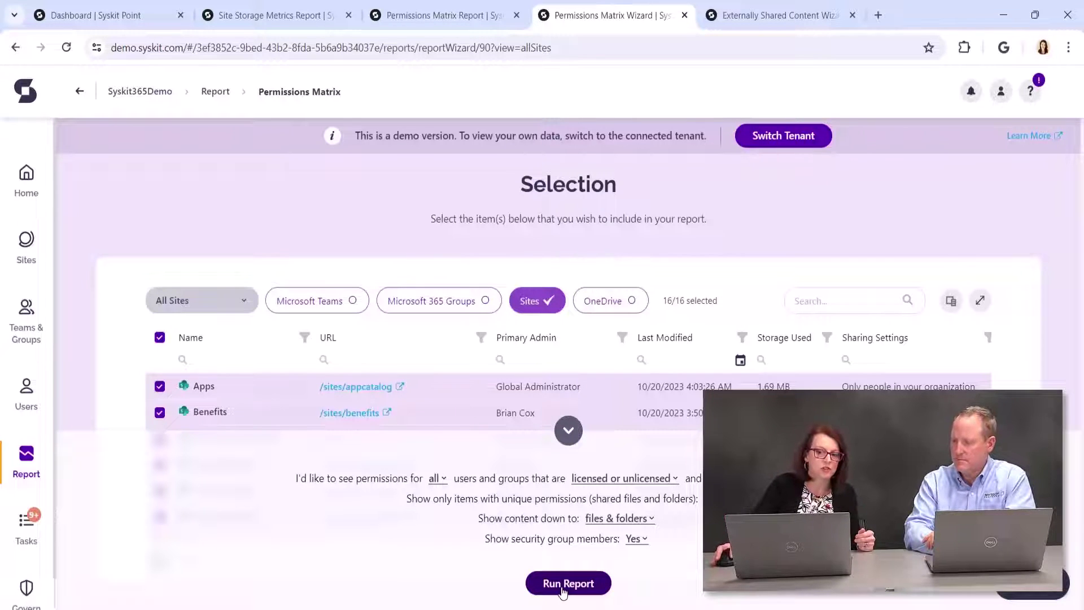
pyautogui.click(570, 581)
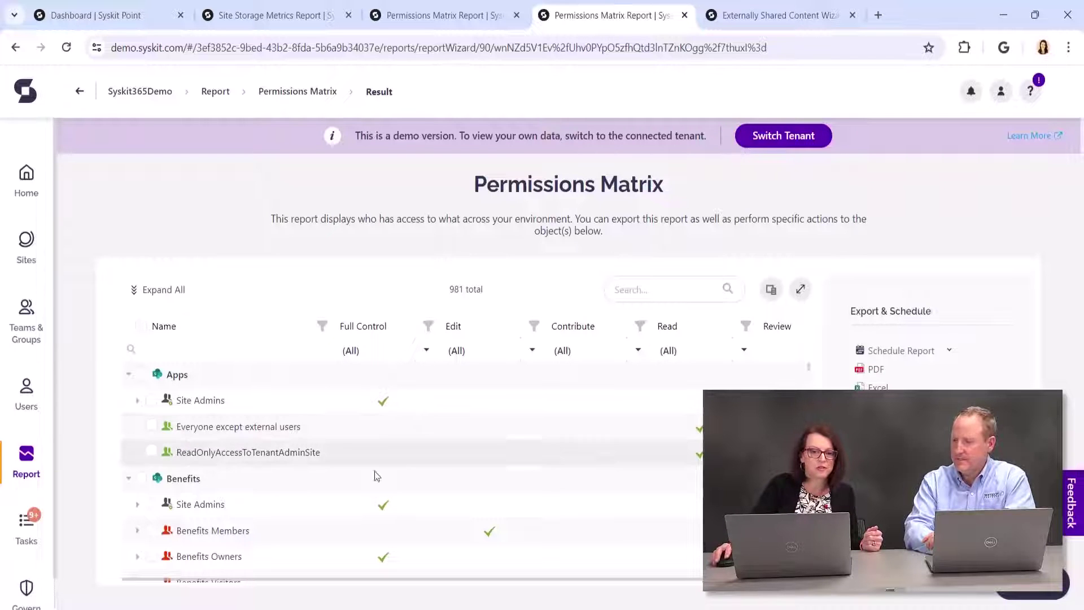
# Step: Expand and review all 981 entries of the 16-site Permissions Matrix, then return to the Dashboard
pyautogui.click(181, 288)
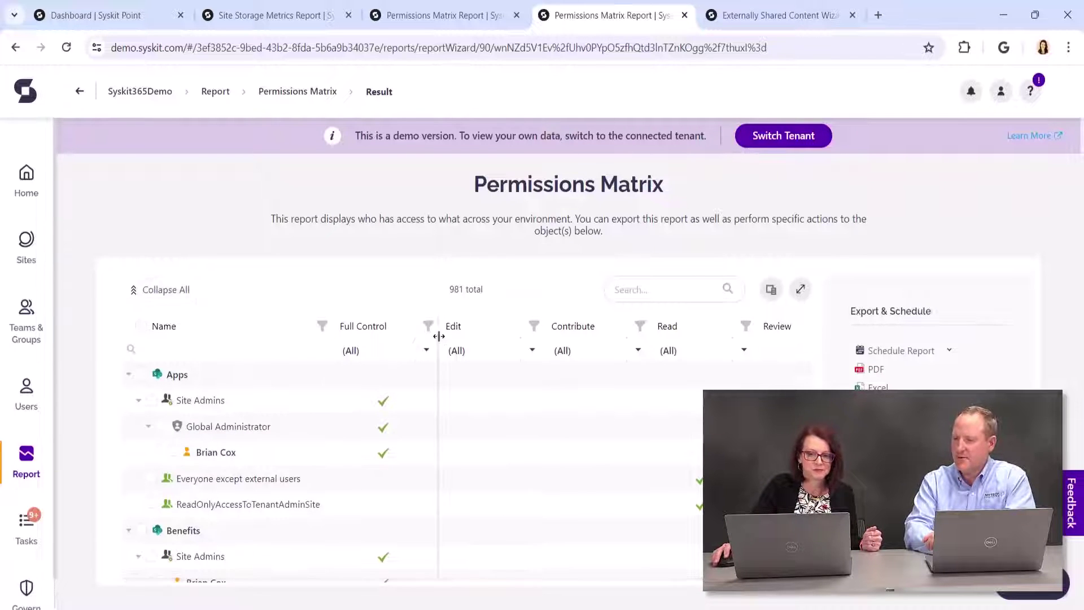
pyautogui.scroll(-2, 303, 466)
pyautogui.scroll(-2, 299, 407)
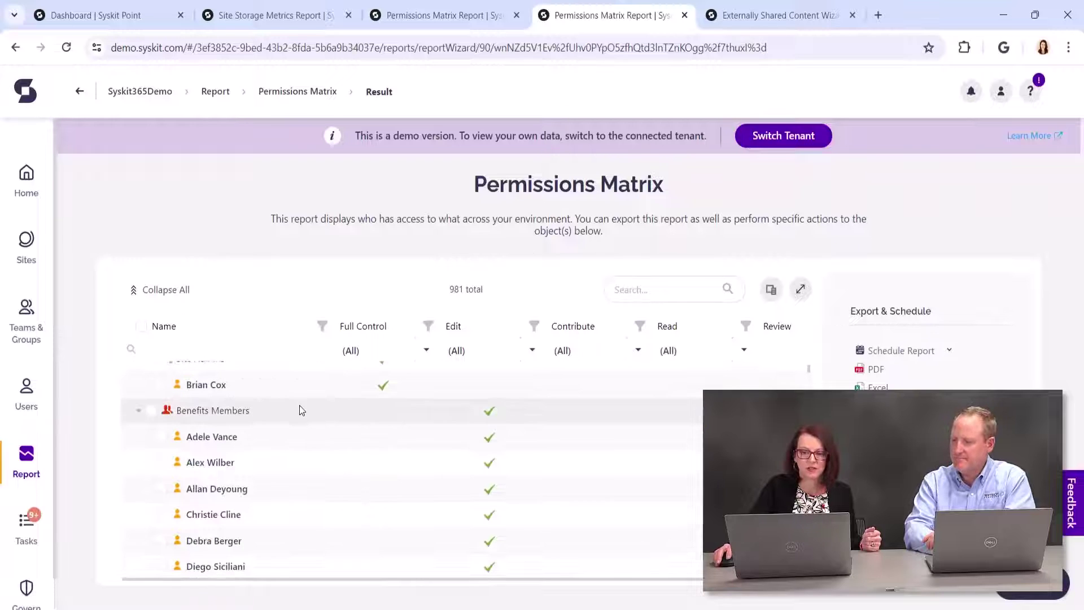
pyautogui.scroll(-1, 300, 473)
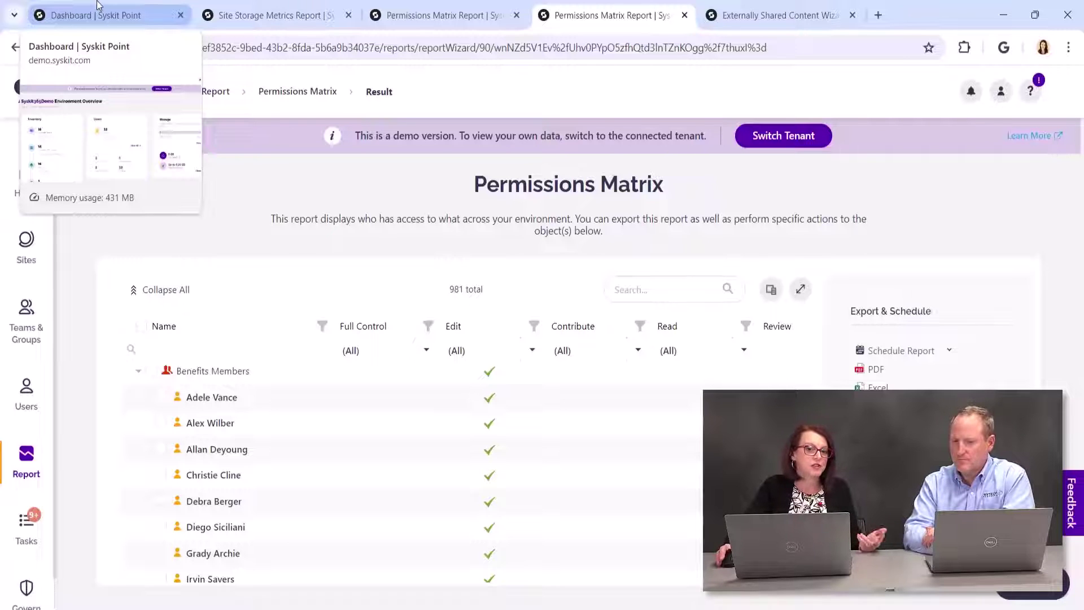
pyautogui.click(90, 8)
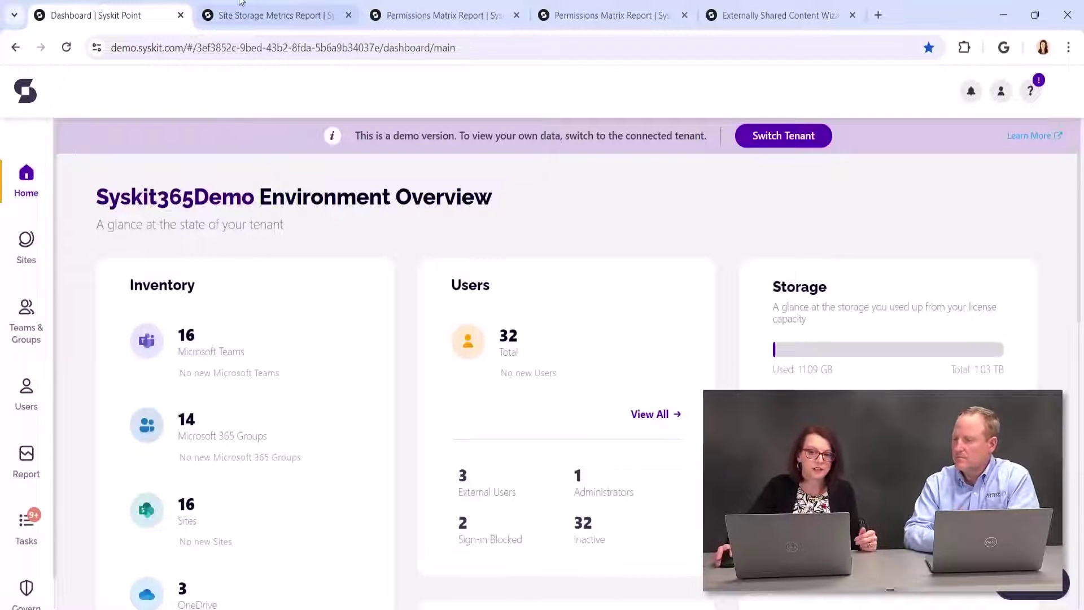
# Step: Switch to the Externally Shared Content Wizard showing six externally shared Microsoft Teams
pyautogui.click(754, 12)
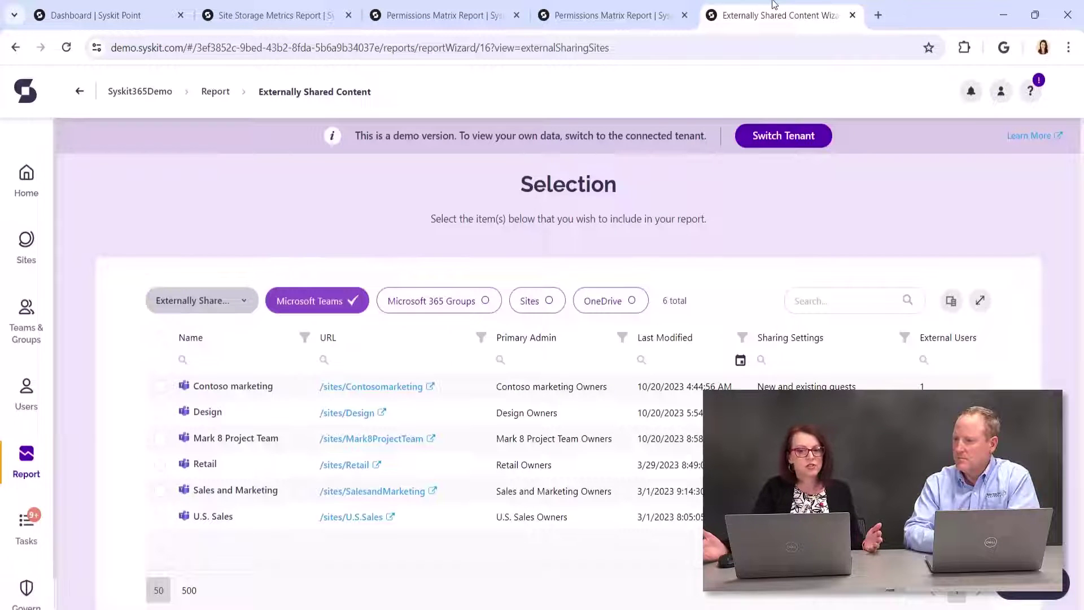